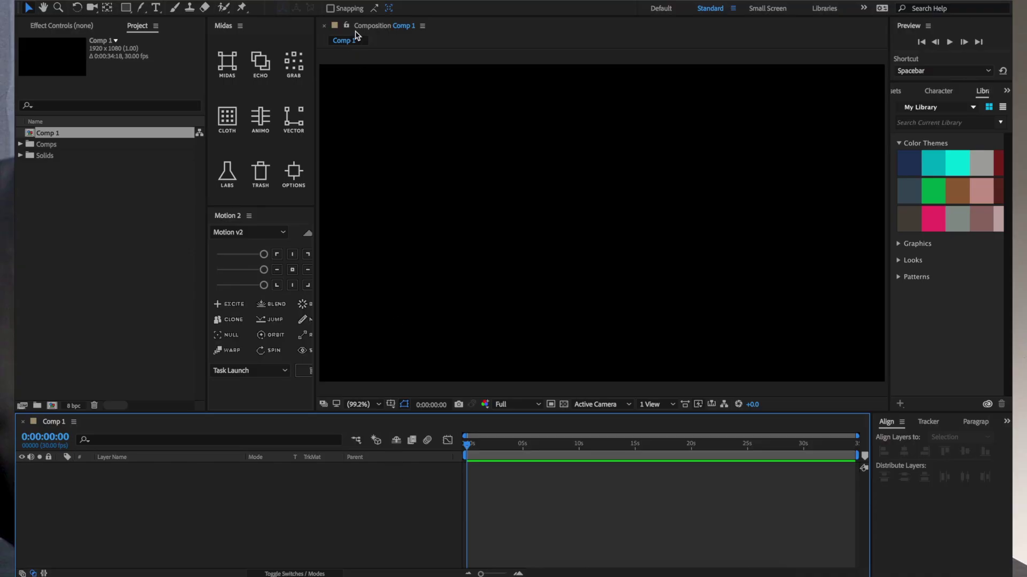
- Draw a blue 200 × 200 rectangle on a shape layer named square and convert its Rectangle Path 1 to a Bezier path
double_click(127, 7)
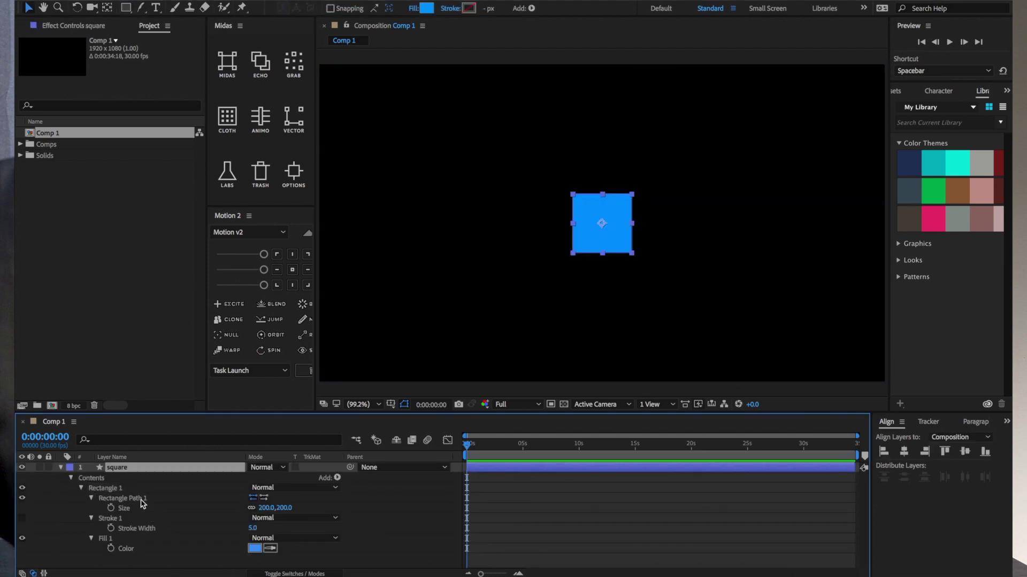
right_click(142, 502)
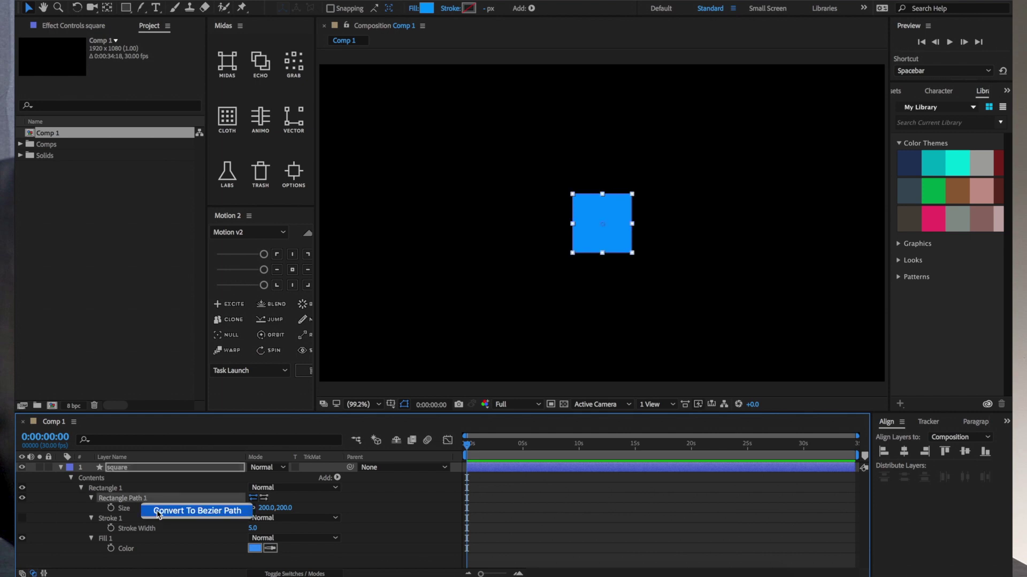
click(158, 513)
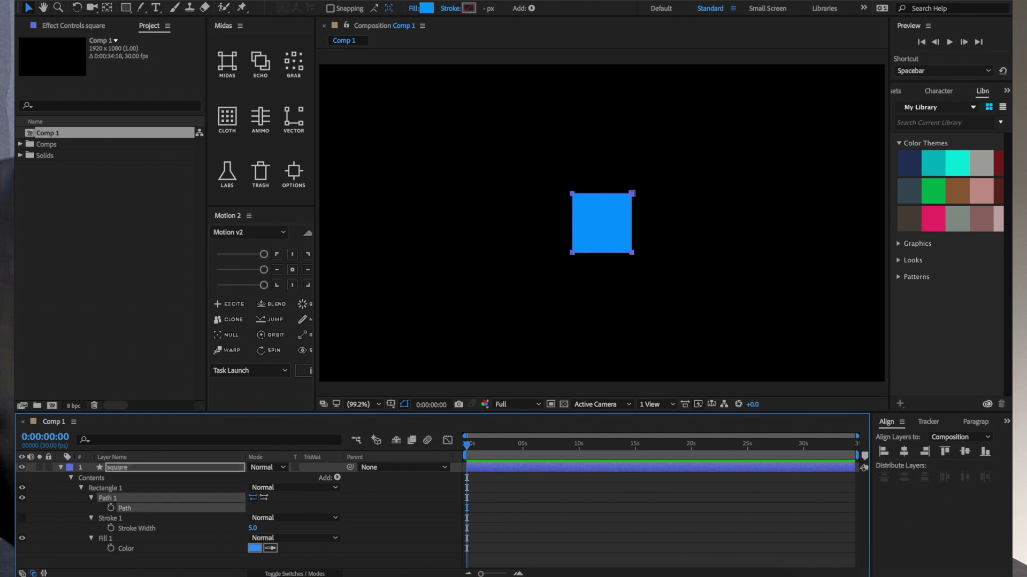
- Run Create Nulls From Paths in a floating window and apply Points Follow Nulls to the square's path
click(386, 1)
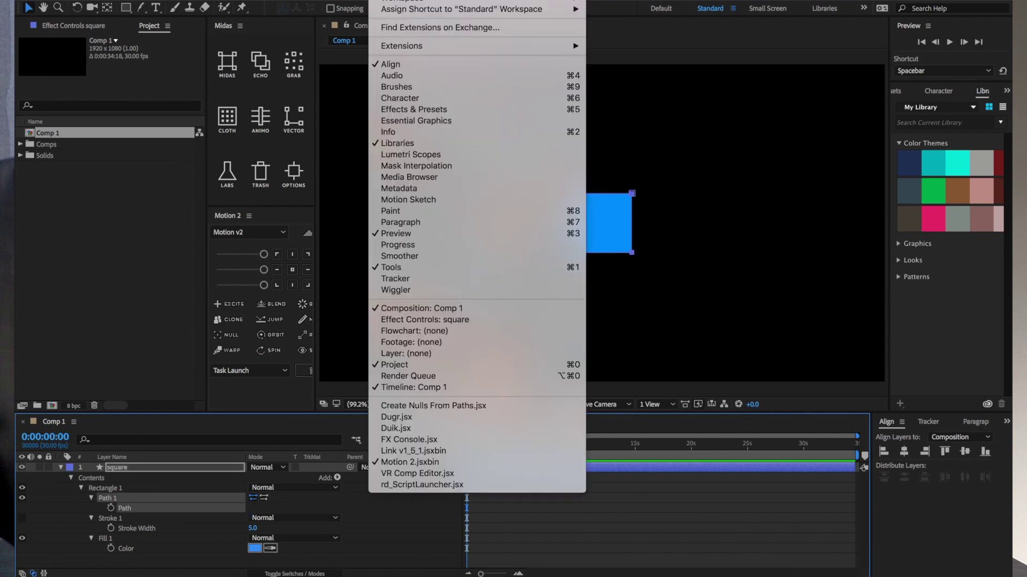
click(505, 409)
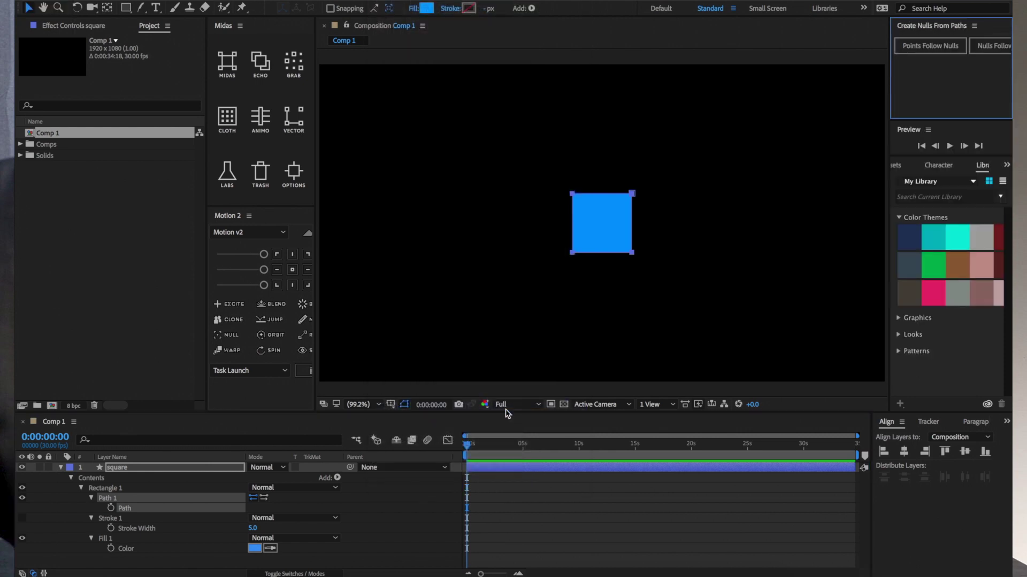
drag(946, 29, 449, 243)
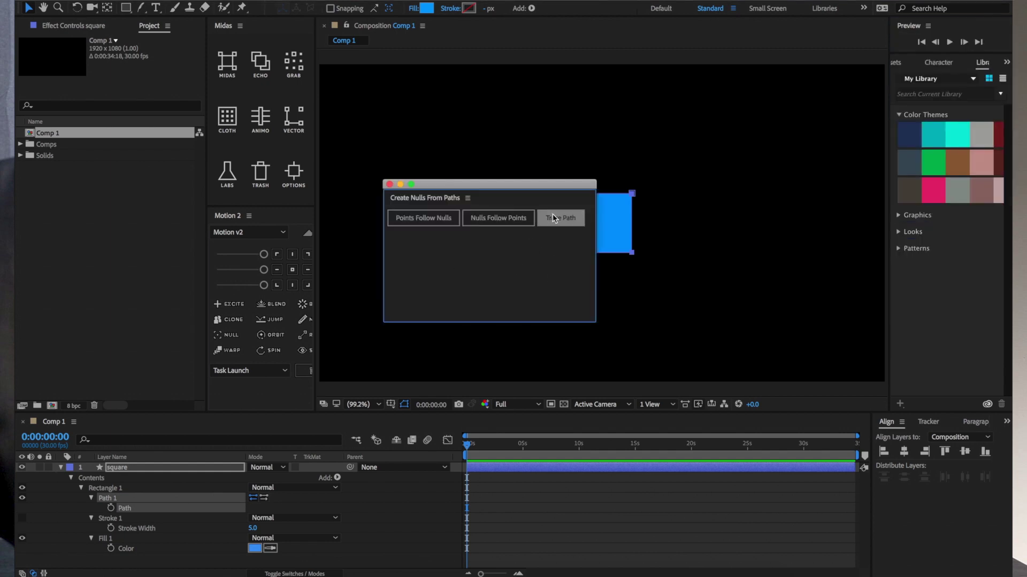
drag(551, 186, 573, 170)
drag(497, 167, 488, 210)
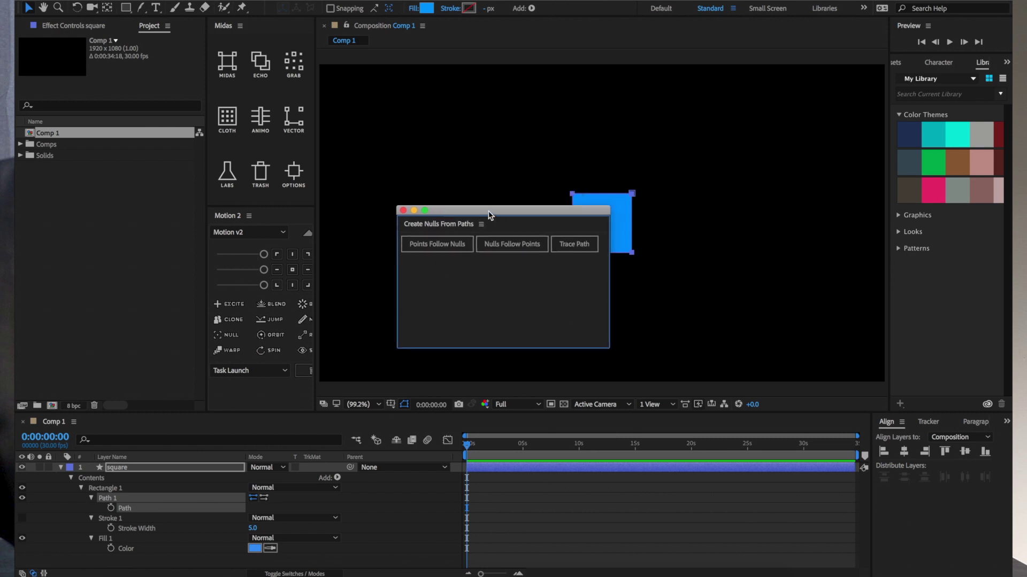
click(461, 251)
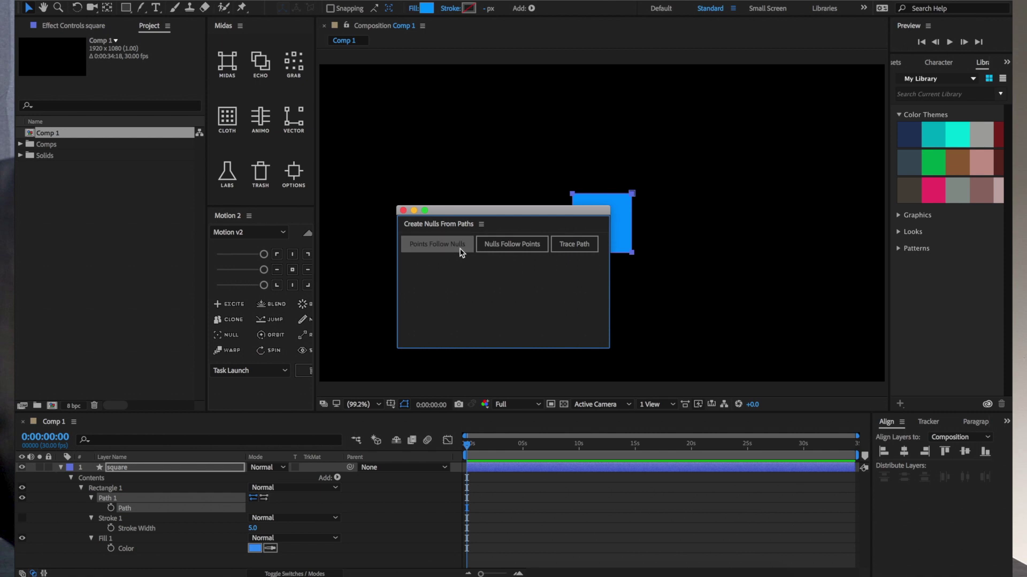
click(403, 211)
- Examine the square's path and which corner each of the generated null layers controls
click(147, 499)
click(139, 515)
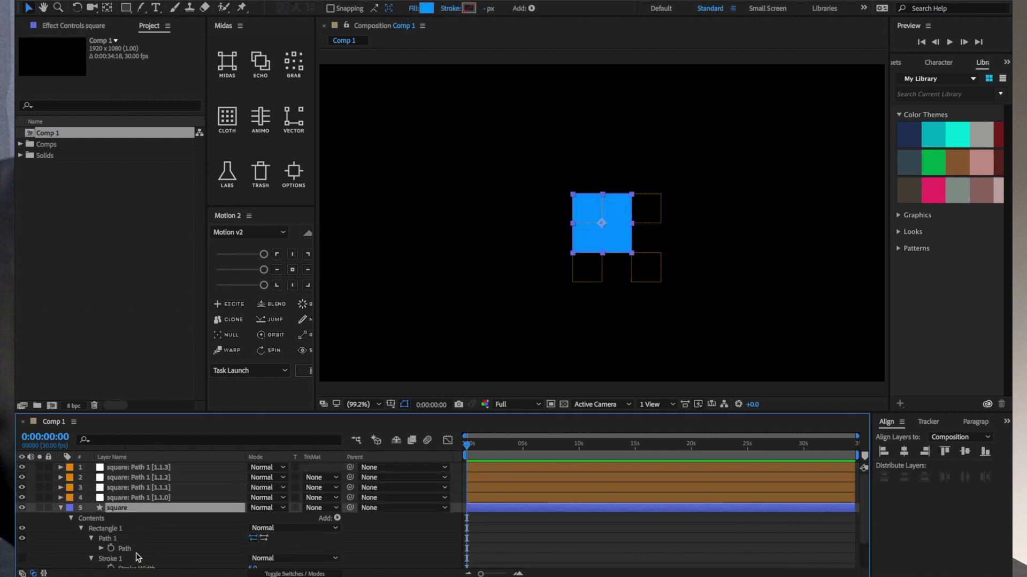
click(136, 548)
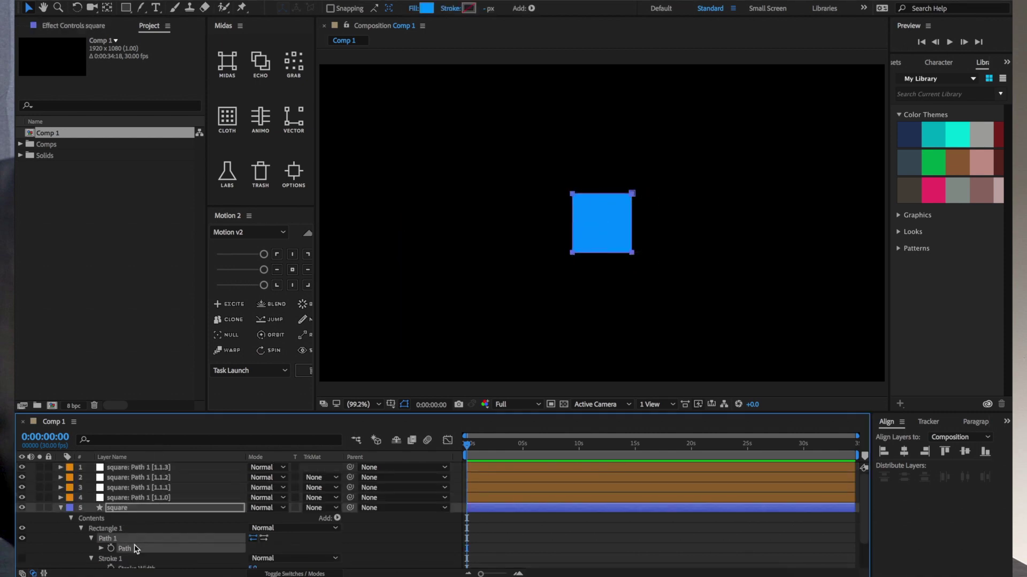
click(147, 498)
click(155, 468)
click(155, 477)
click(154, 488)
click(152, 498)
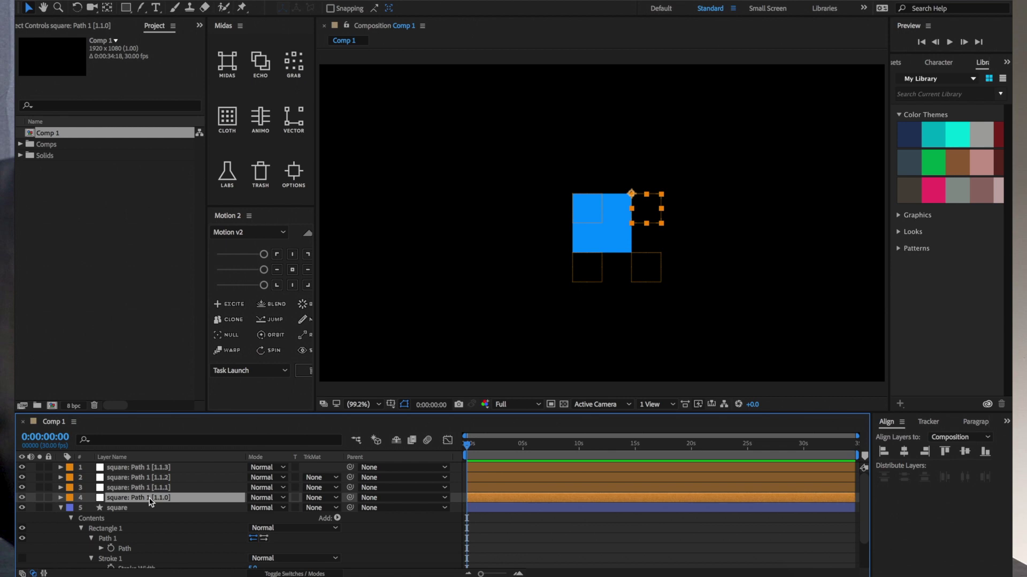
- Try shifting the Position of the square: Path 1 [1.1.0] null horizontally, and undo the change
key(p)
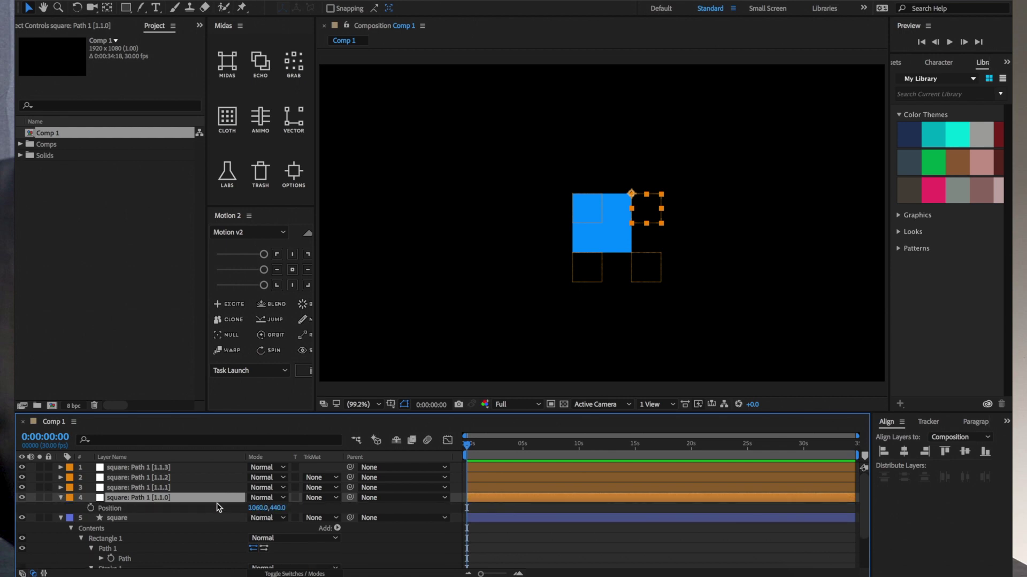
drag(258, 510, 167, 507)
key(super+z)
key(super+z)
- Reveal Position on all four nulls and add the expression wiggle(2,50) to the square: Path 1 [1.1.3] null's Position
shift+click(142, 468)
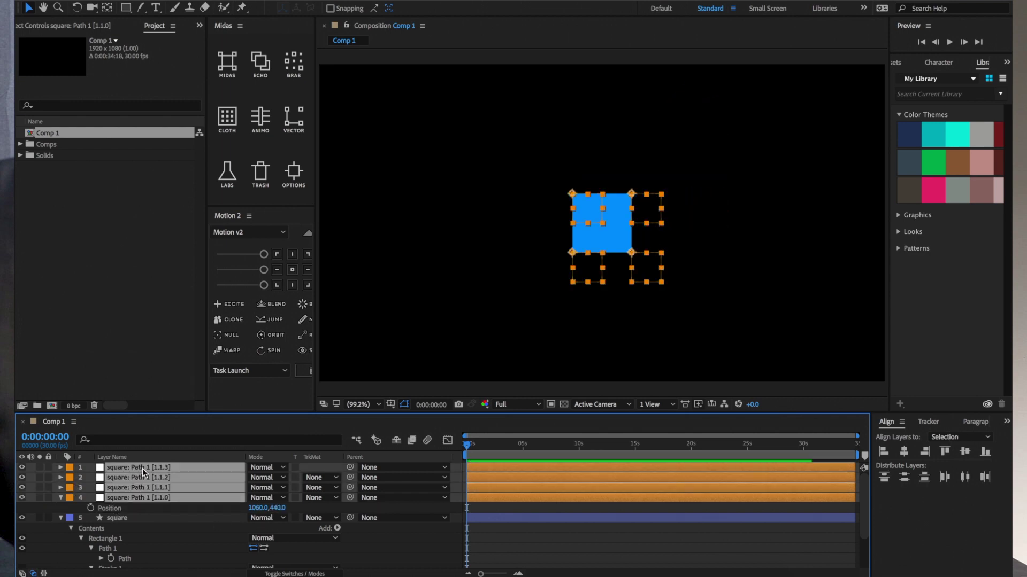
key(p)
click(142, 469)
alt+click(91, 477)
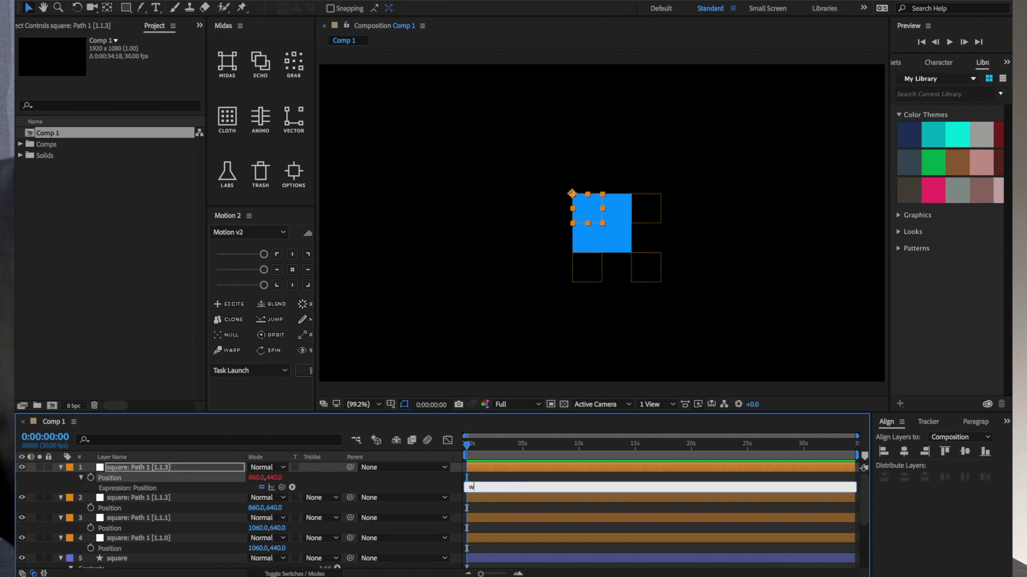
text(wiggle(2,50))
- Copy the wiggle(2,50) expression to the Position of the other three nulls and preview the wobbling square
key(super+a)
key(super+c)
alt+click(91, 508)
key(super+v)
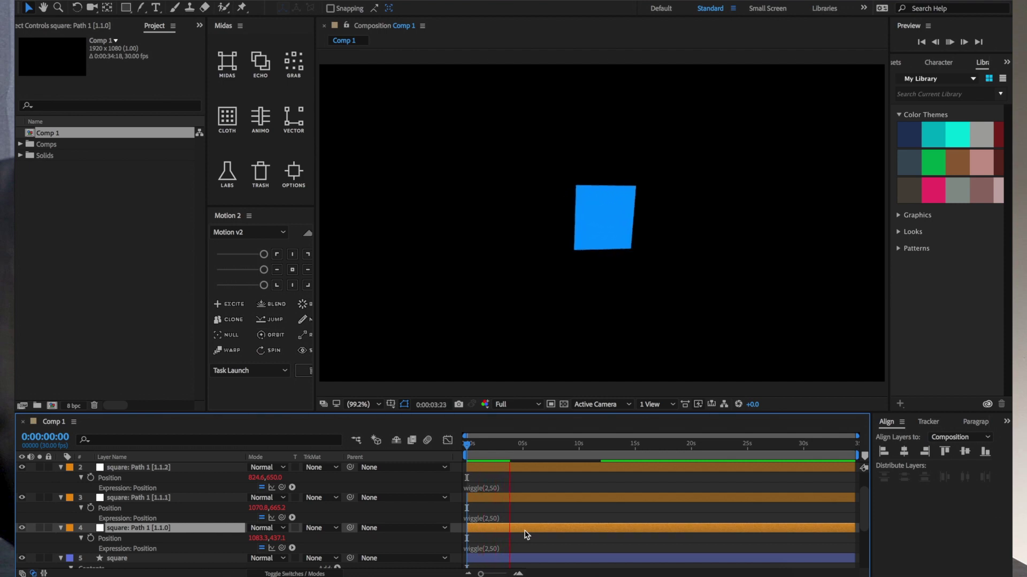
key(space)
- Keyframe the Position of the square: Path 1 [1.1.3] null at 0 seconds and, pulled far up and left, at 1 second, and preview it
scroll(524, 507, up, 2)
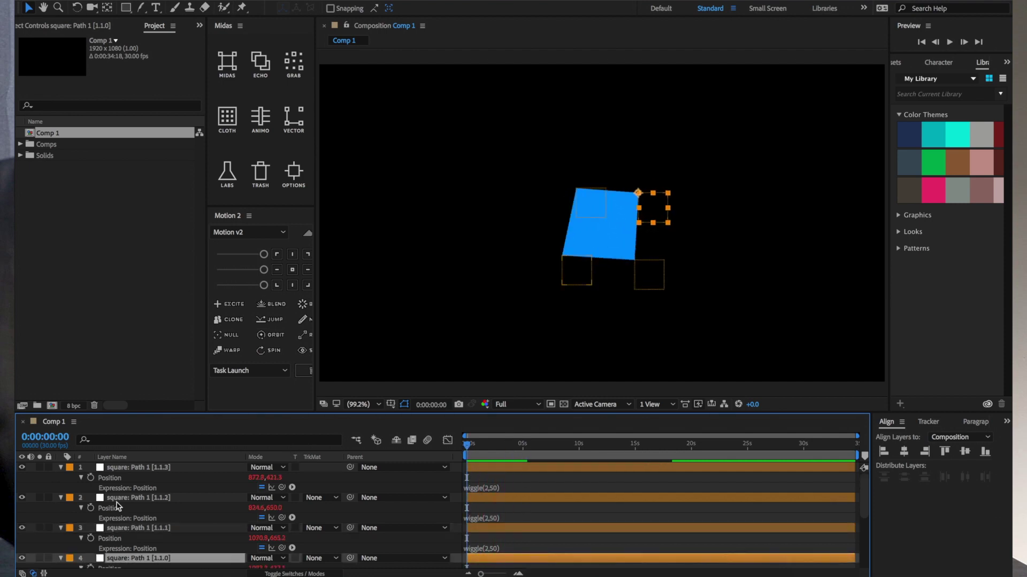
click(90, 478)
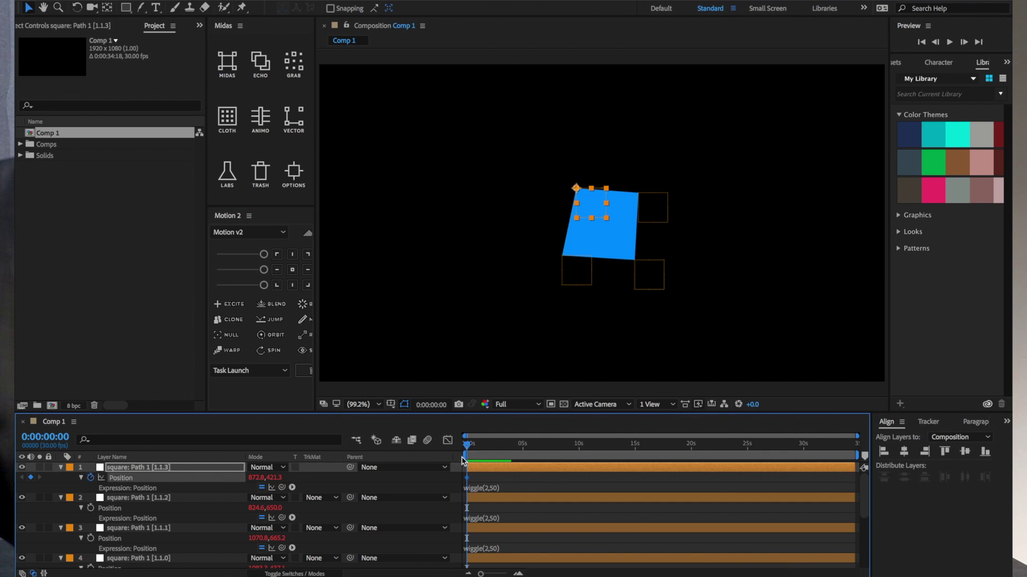
key(shift+Page_Down)
key(shift+Page_Down)
key(shift+Page_Down)
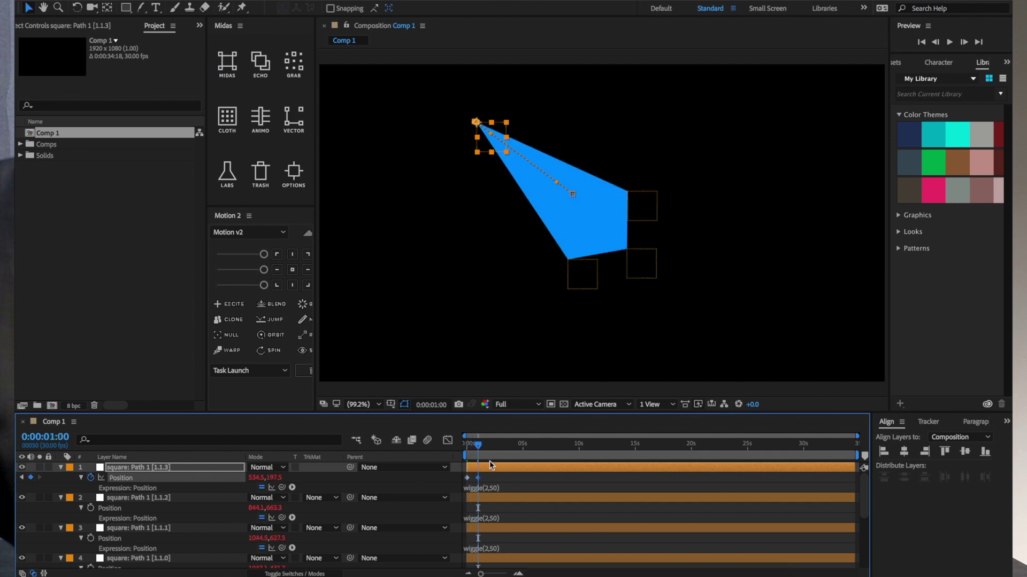
click(517, 477)
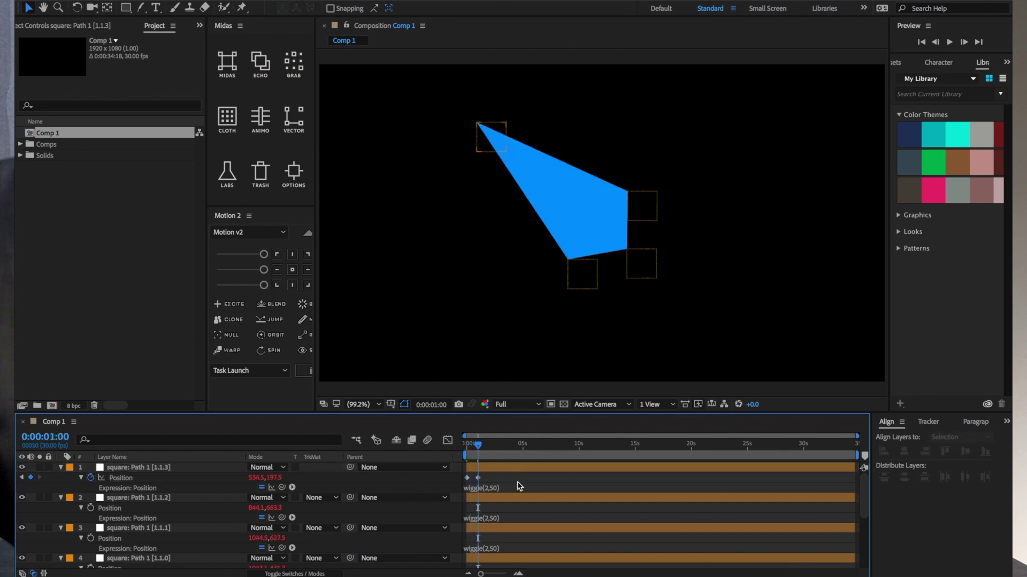
key(space)
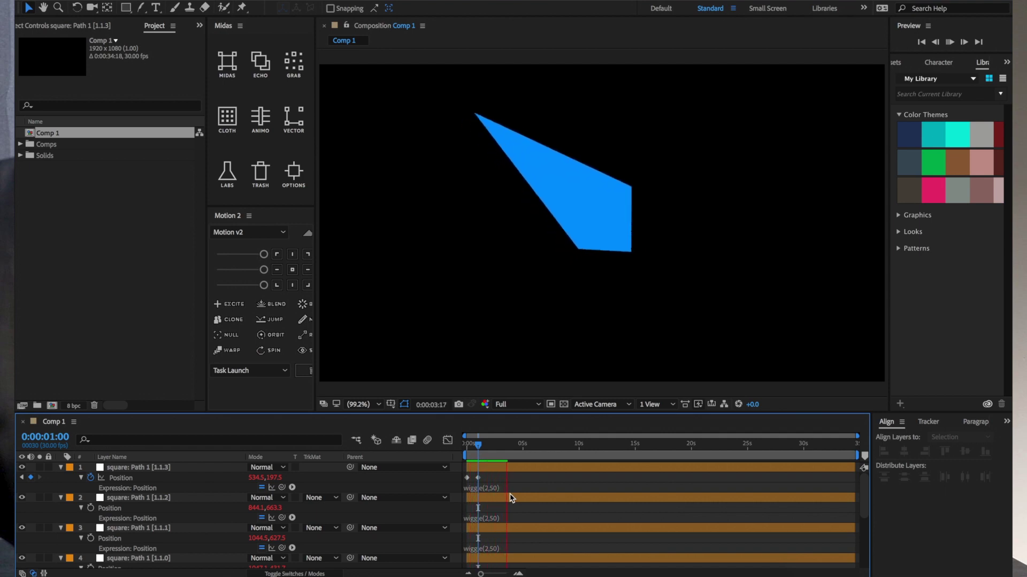
key(space)
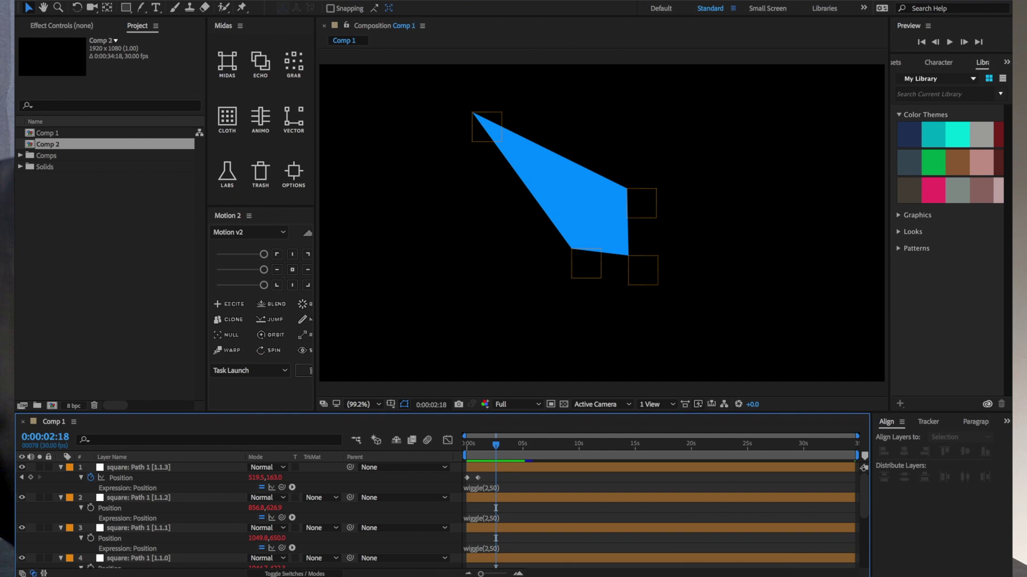
- Open the Create Nulls From Paths script again
click(386, 1)
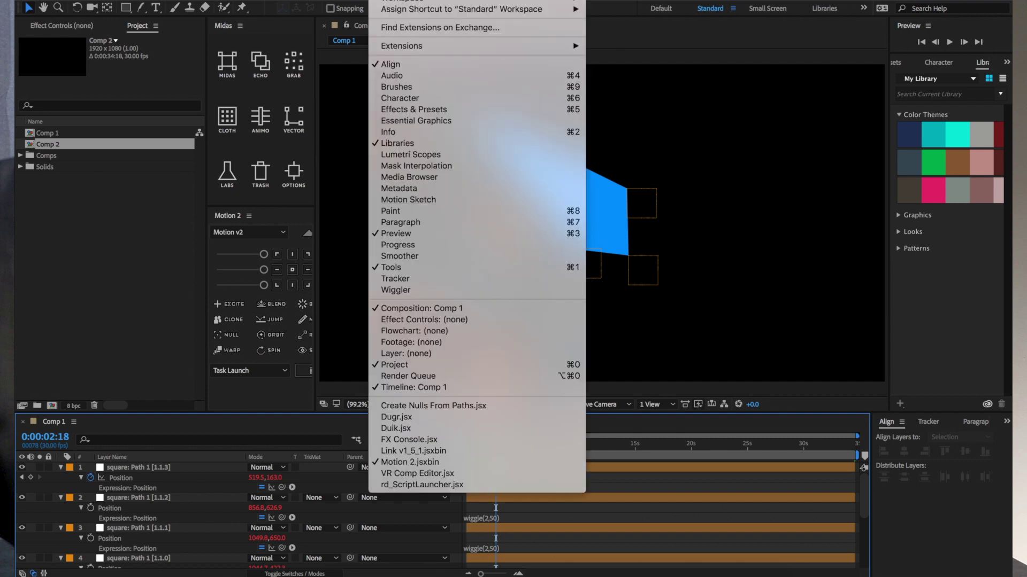
click(451, 405)
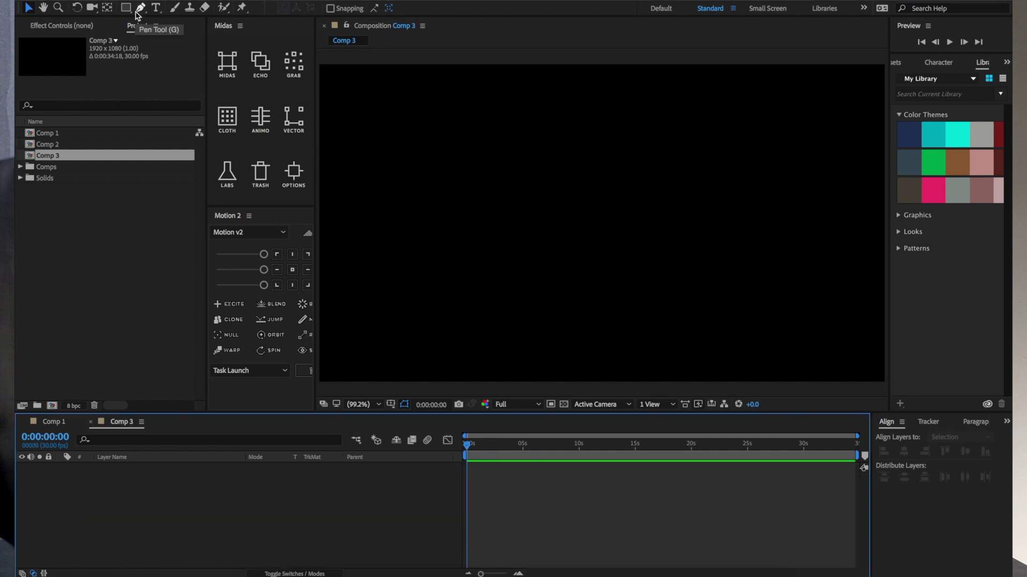
- In Comp 3, draw an open arched Pen path on a layer named curve and a small blue rectangle on a separate shape layer
click(138, 11)
click(485, 257)
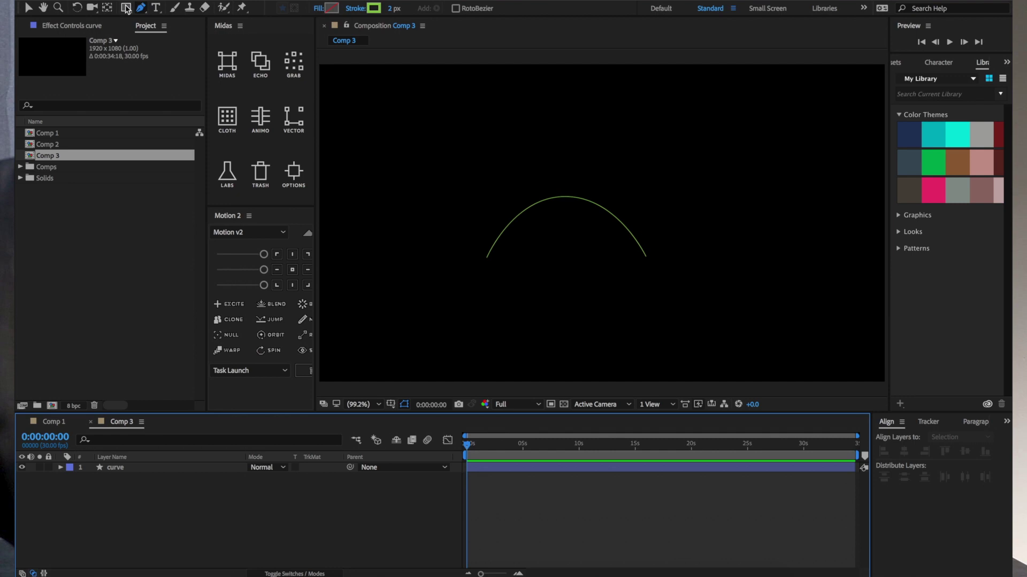
click(126, 8)
drag(546, 173, 558, 187)
- Apply Trace Path from Create Nulls From Paths to the curve layer's path and close the script window
click(379, 0)
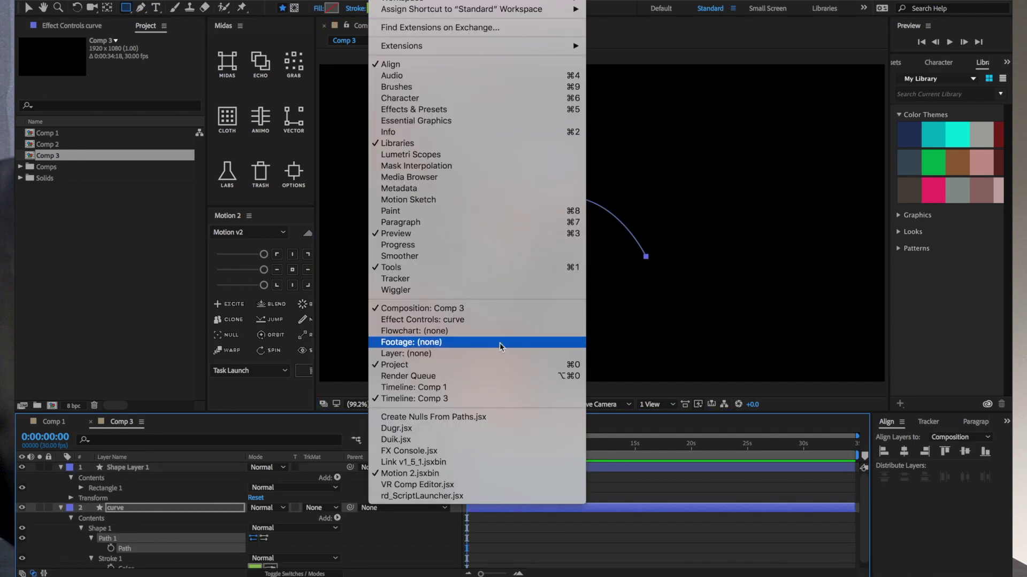
click(501, 418)
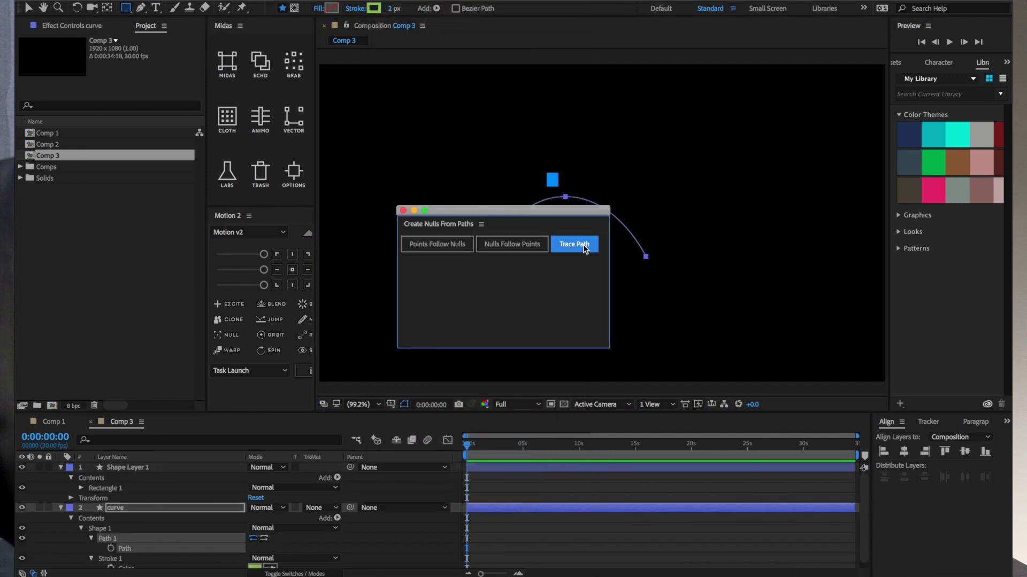
click(584, 245)
click(403, 211)
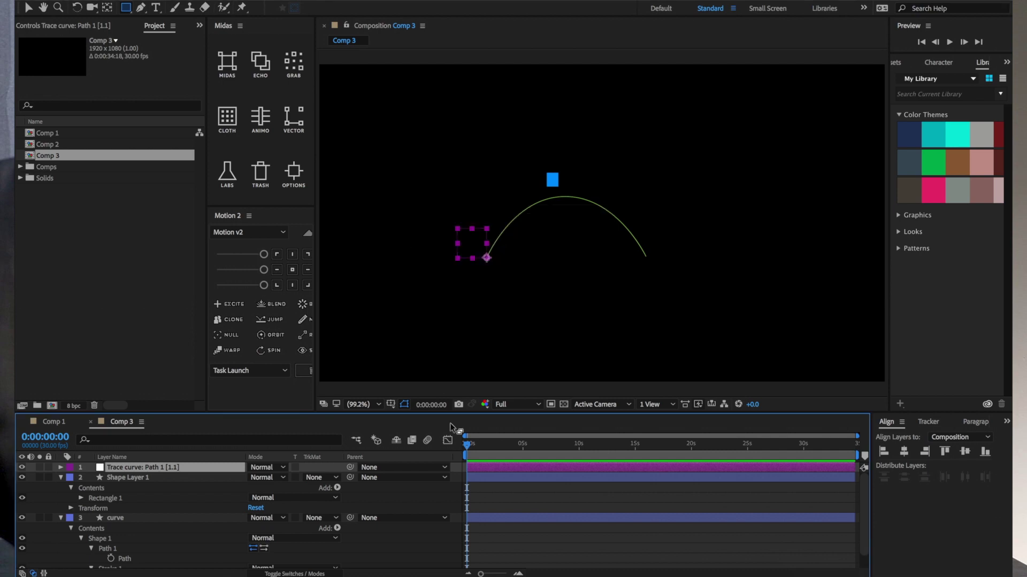
- Scrub through the trace null's motion and examine its Progress keyframes and the loopOut("cycle") part of the Progress expression
drag(472, 444, 501, 446)
key(u)
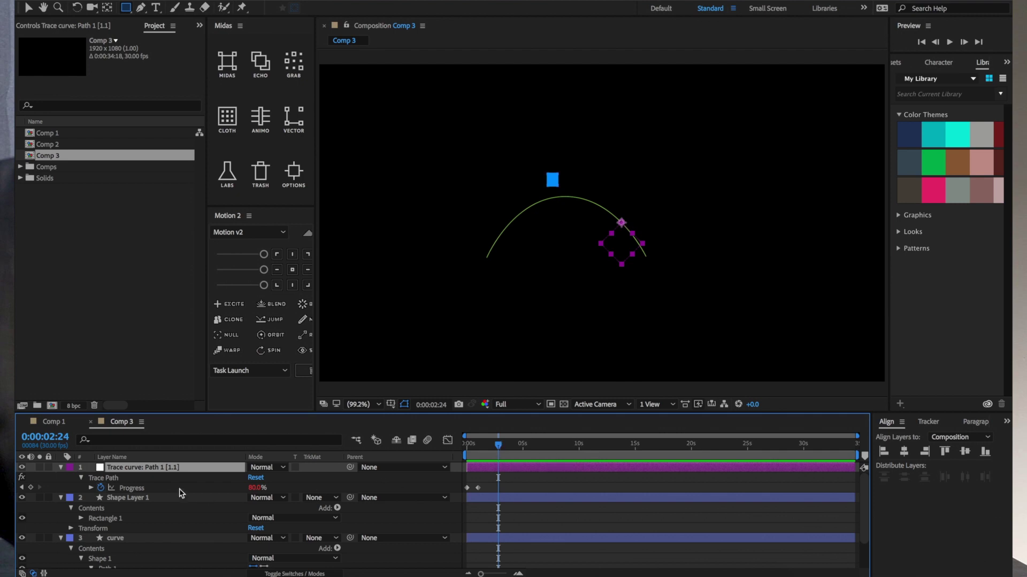
key(e)
key(e)
click(515, 503)
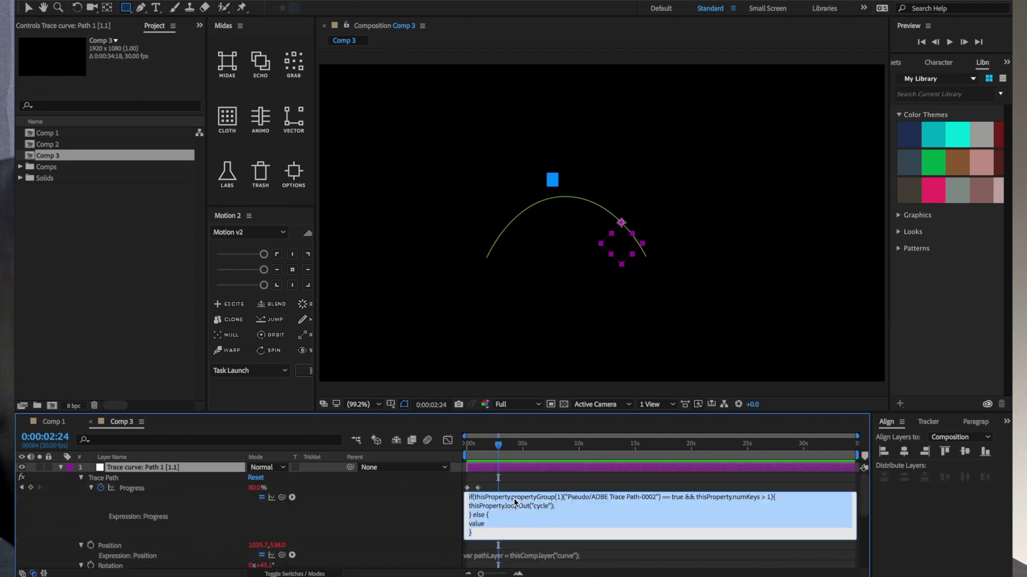
drag(528, 507, 503, 506)
click(518, 487)
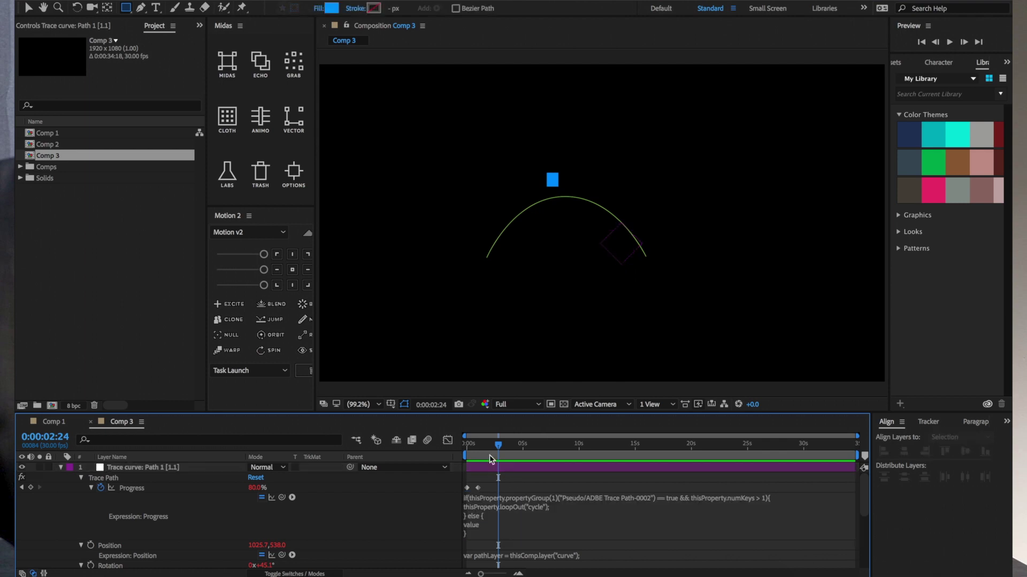
drag(489, 453, 240, 464)
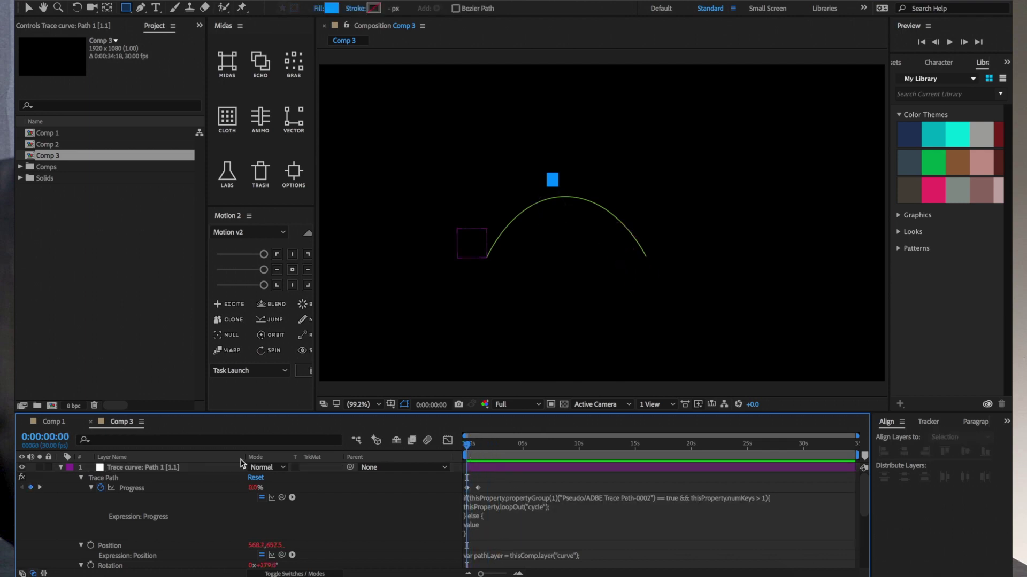
click(62, 470)
- Rename Shape Layer 1 to square and move the blue rectangle beside the start of the curve
click(136, 479)
key(Return)
text(swqu)
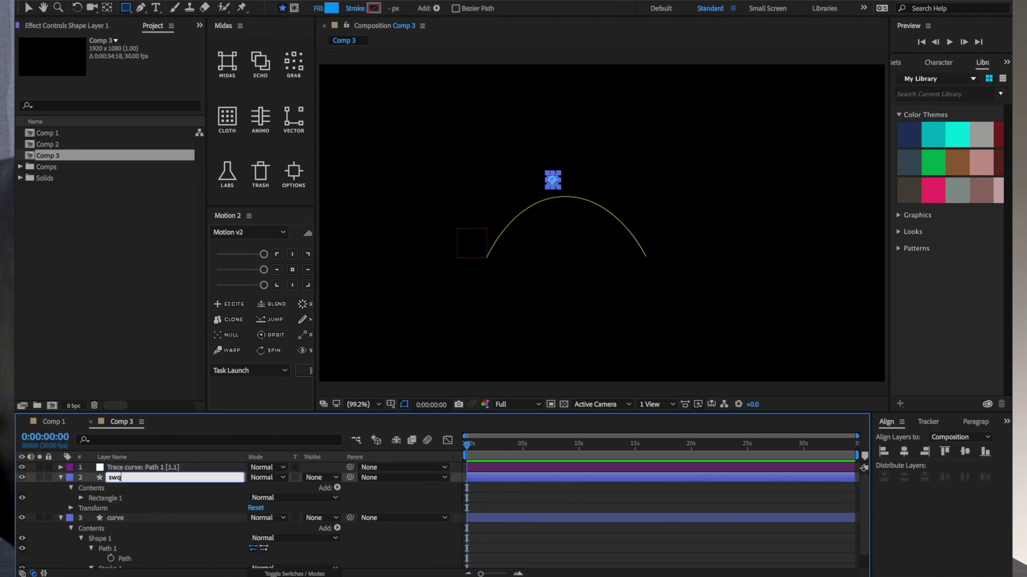
key(Return)
key(v)
drag(552, 180, 477, 256)
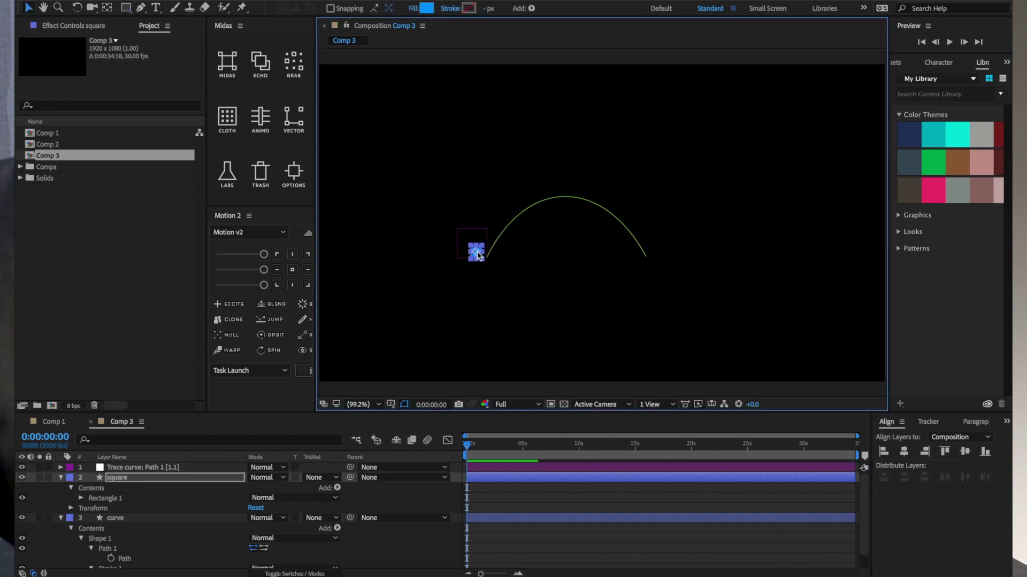
- Parent the square layer to the Trace curve: Path 1 [1.1] null and preview the motion along the curve
drag(348, 479, 149, 468)
key(space)
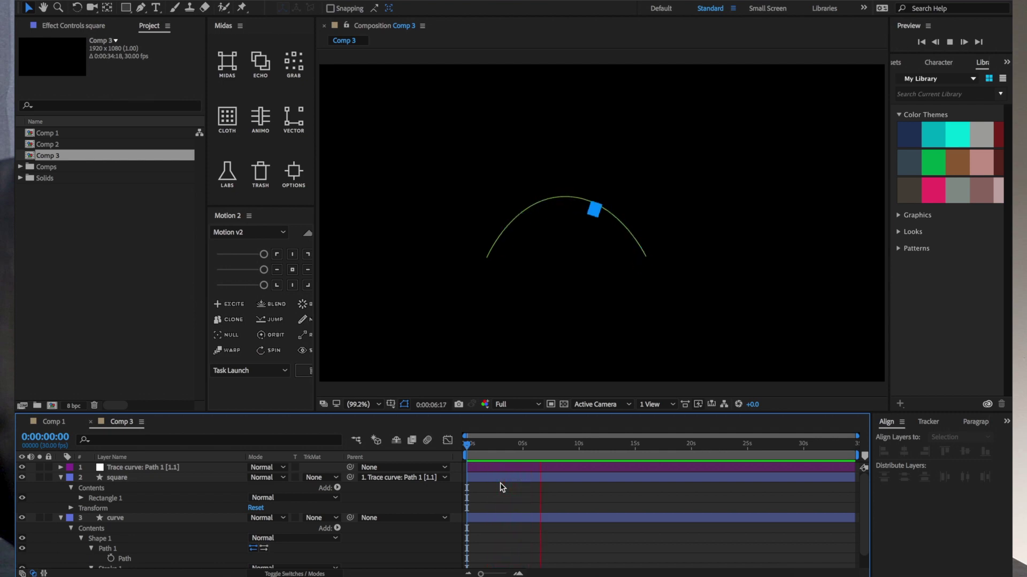
click(136, 478)
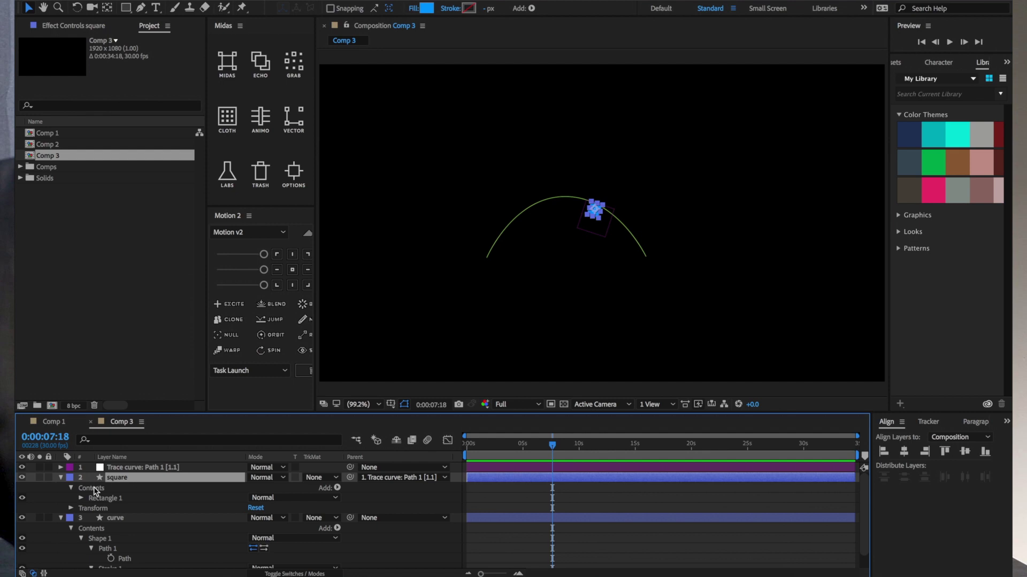
- Remove the Progress keyframes from the trace null and adjust Progress so the square sits near the top of the curve
click(130, 468)
key(u)
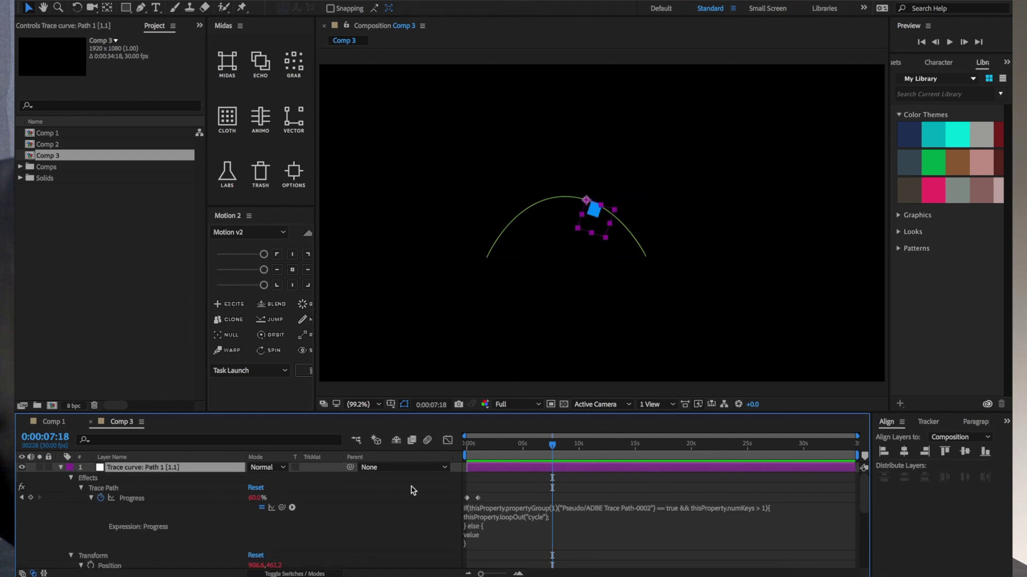
click(487, 446)
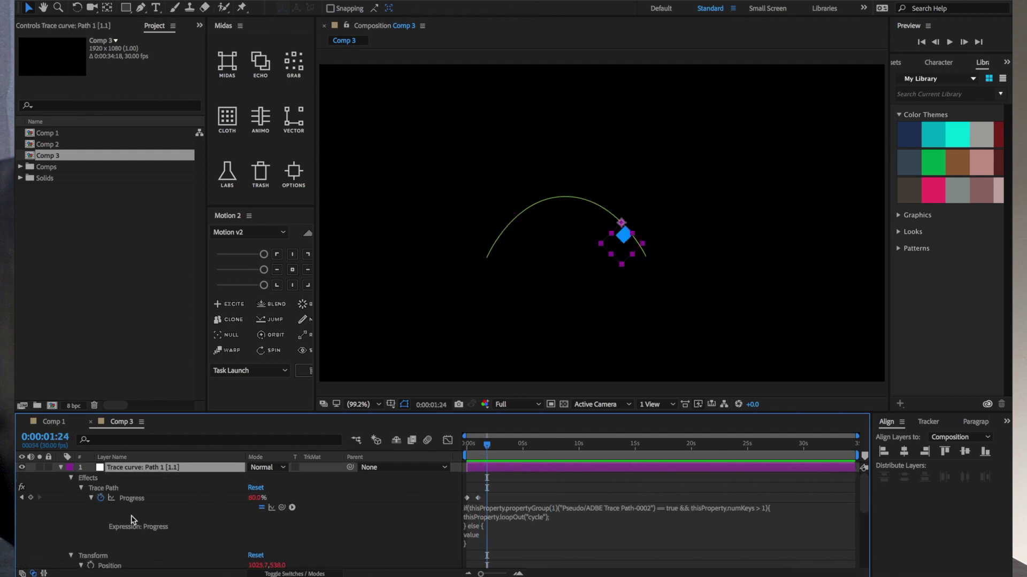
click(101, 499)
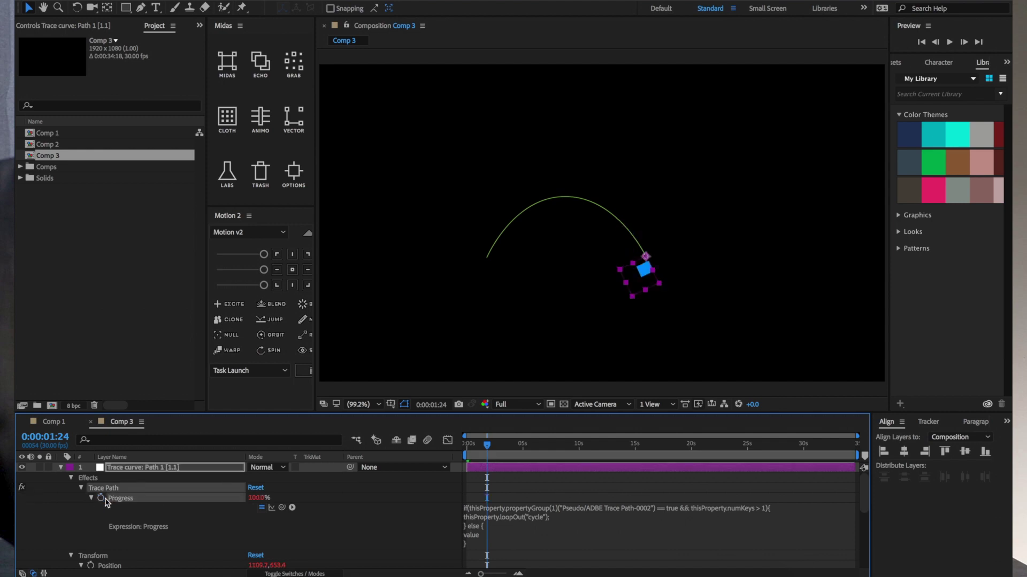
drag(219, 497, 227, 499)
key(u)
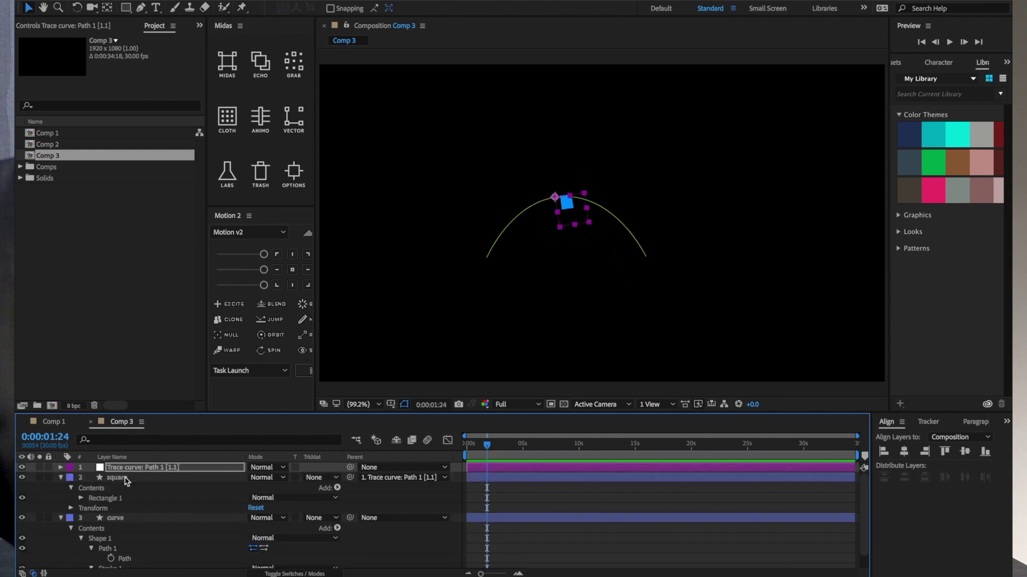
- Reshape the curve by moving its middle point around, undo the extreme move and leave the peak slightly higher than before
click(61, 478)
click(161, 522)
click(567, 198)
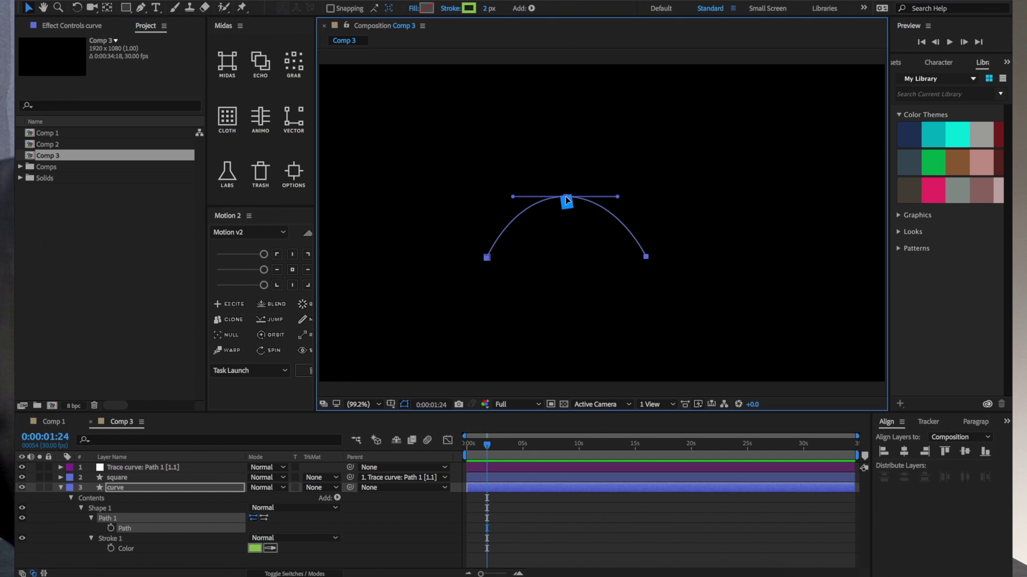
drag(567, 200, 861, 110)
drag(746, 114, 369, 147)
key(super+z)
- Duplicate the trace null together with the square layer and lower the copy's Progress to place the second square further back along the curve
click(132, 470)
shift+click(134, 478)
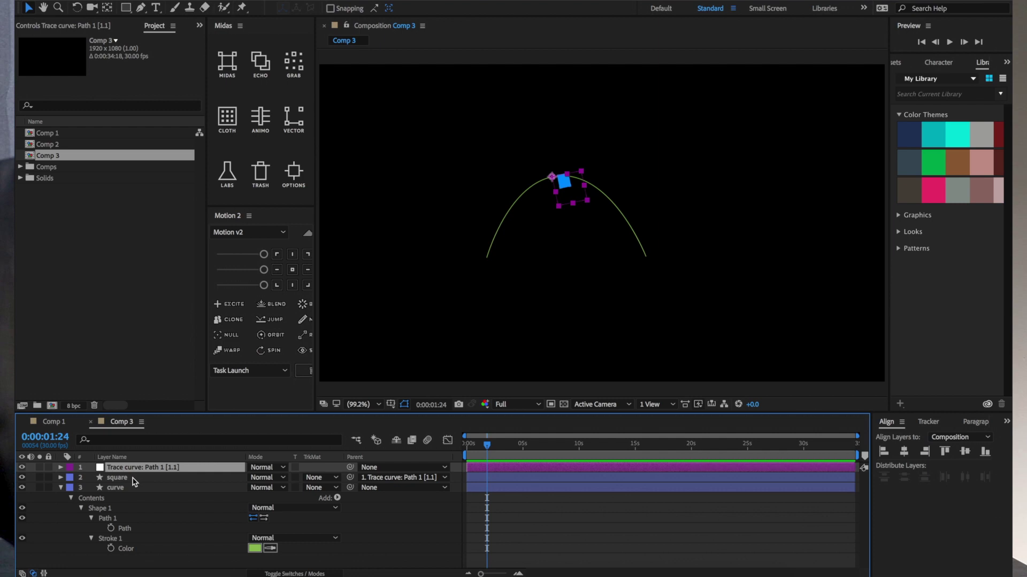
key(ctrl+d)
click(137, 467)
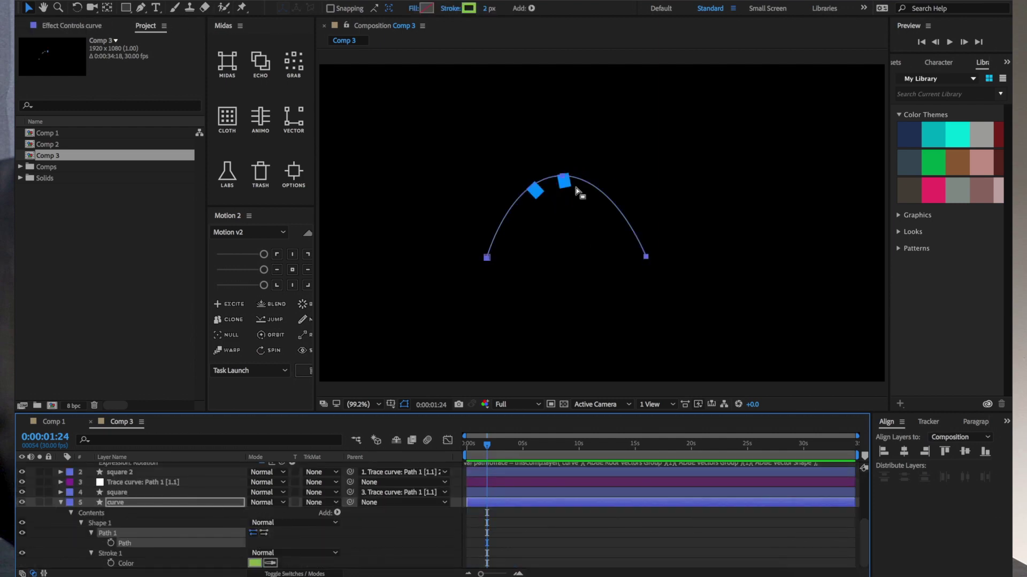
- Move the curve path's middle point slightly up and to the left with both squares attached
drag(575, 190, 558, 171)
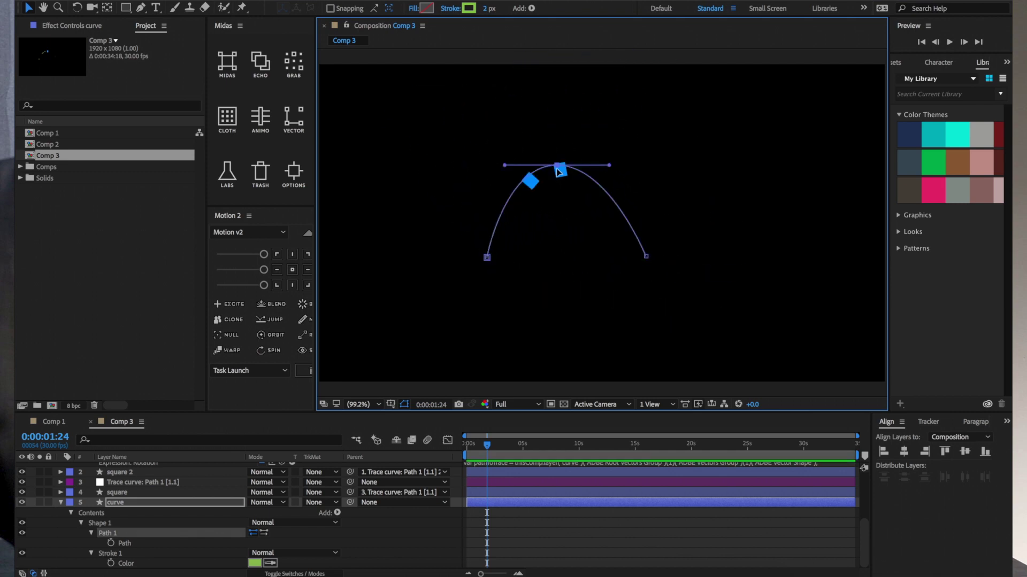